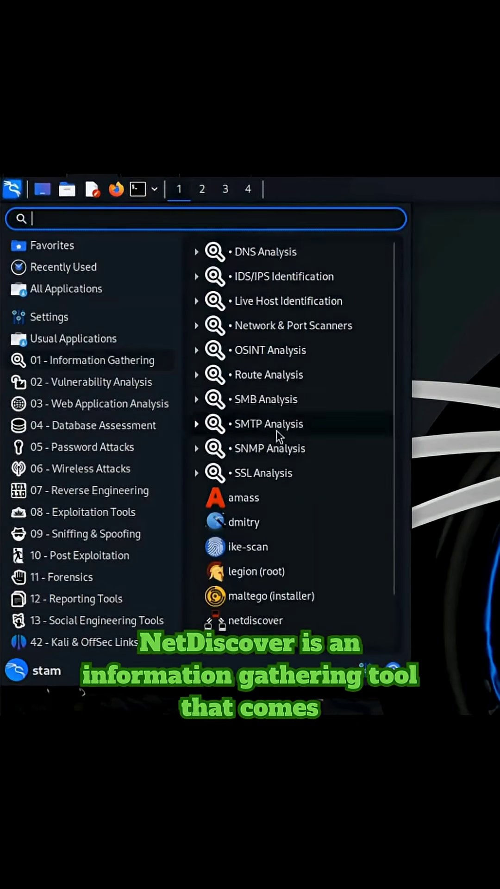
pyautogui.scroll(-1, 278, 434)
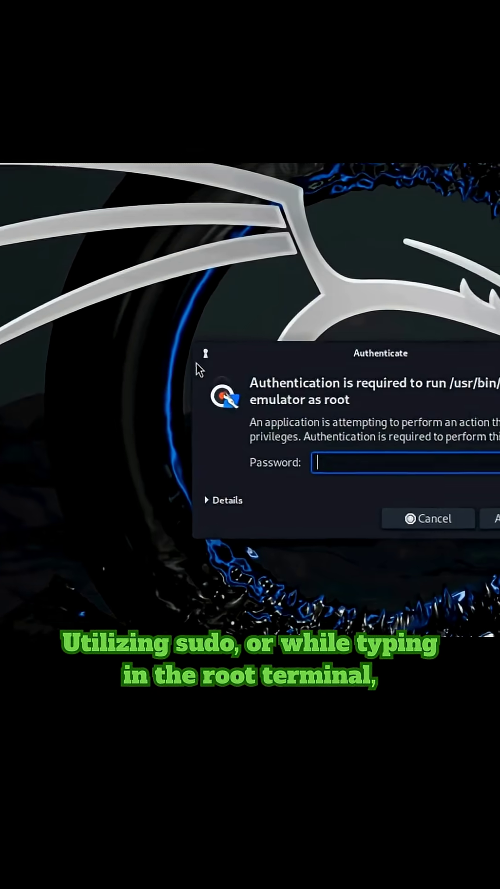
pyautogui.write('kalikali')
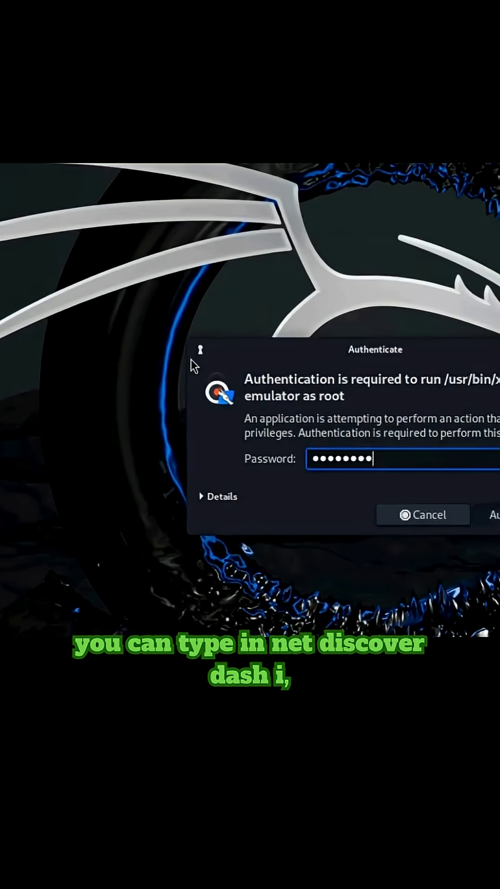
# Authenticate with the password to open the Root Terminal Emulator
pyautogui.press('Return')
pyautogui.write('net')
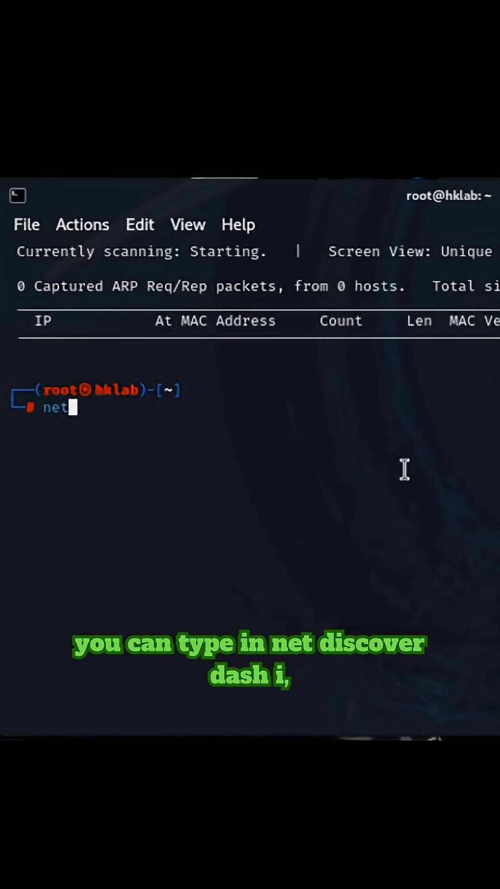
pyautogui.write('disc')
pyautogui.write('over')
pyautogui.write(' -i et')
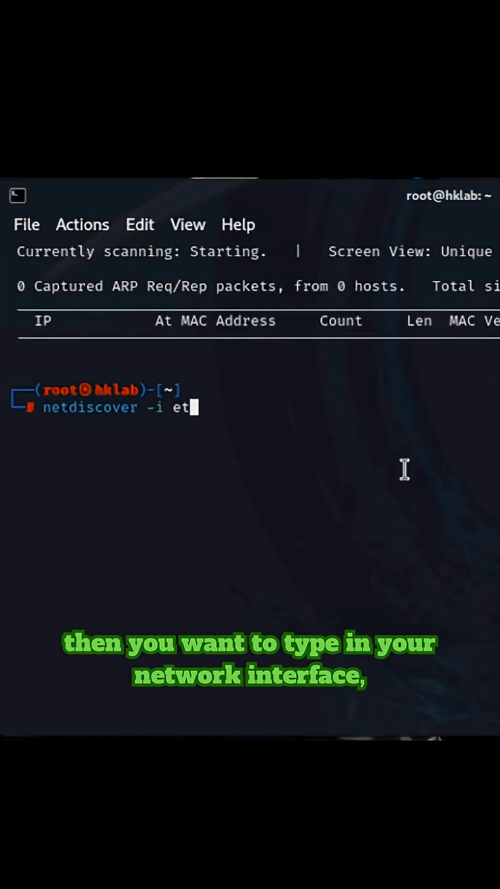
pyautogui.write('h0 ')
pyautogui.write('-')
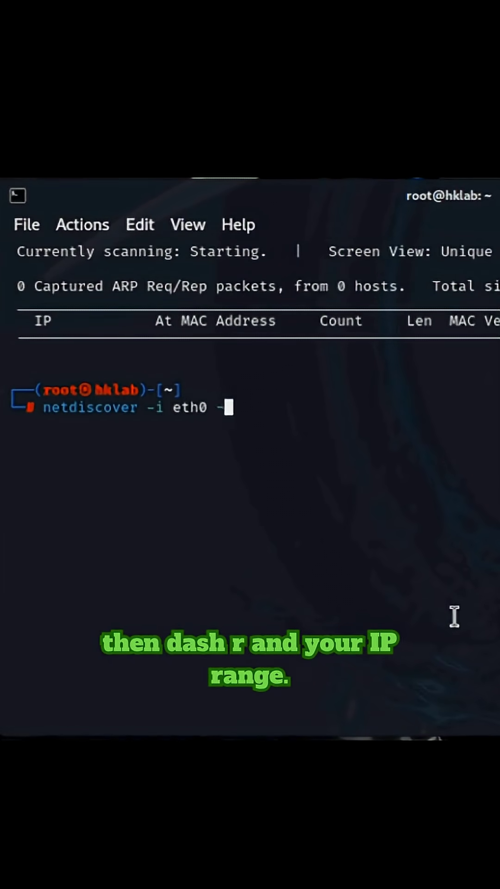
pyautogui.write('r')
# Paste the /24 IP range after 'netdiscover -i eth0 -r' at the root prompt
pyautogui.rightClick(437, 480)
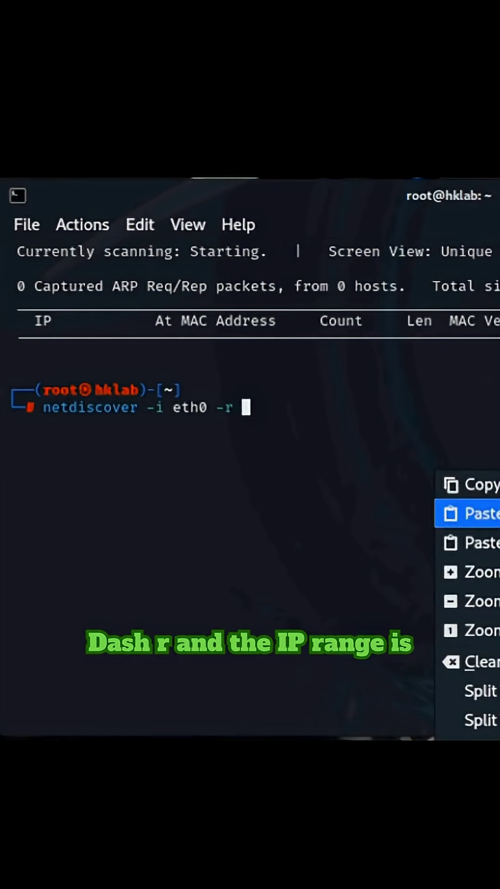
pyautogui.click(472, 543)
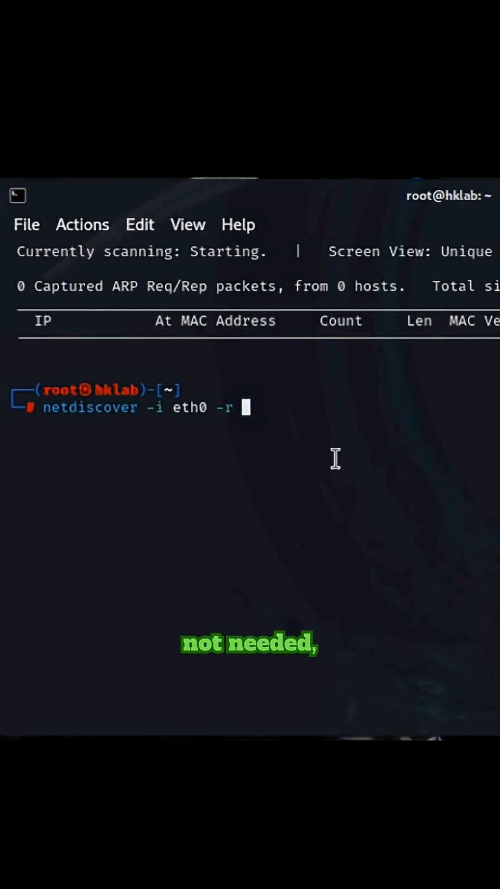
pyautogui.rightClick(281, 429)
pyautogui.click(350, 473)
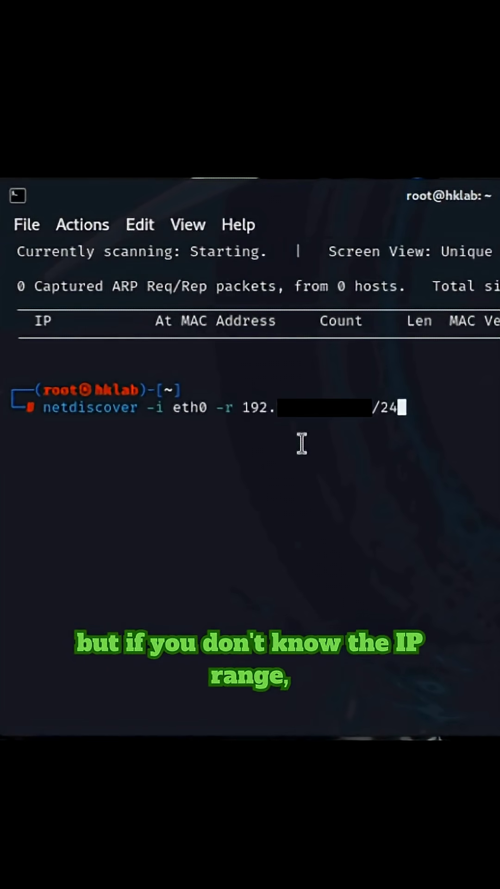
# Run the netdiscover scan on eth0 over the /24 range
pyautogui.press('Return')
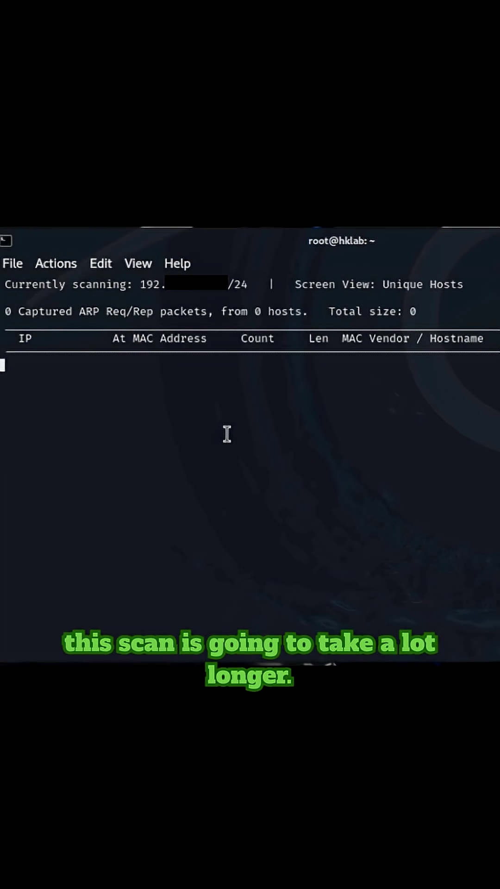